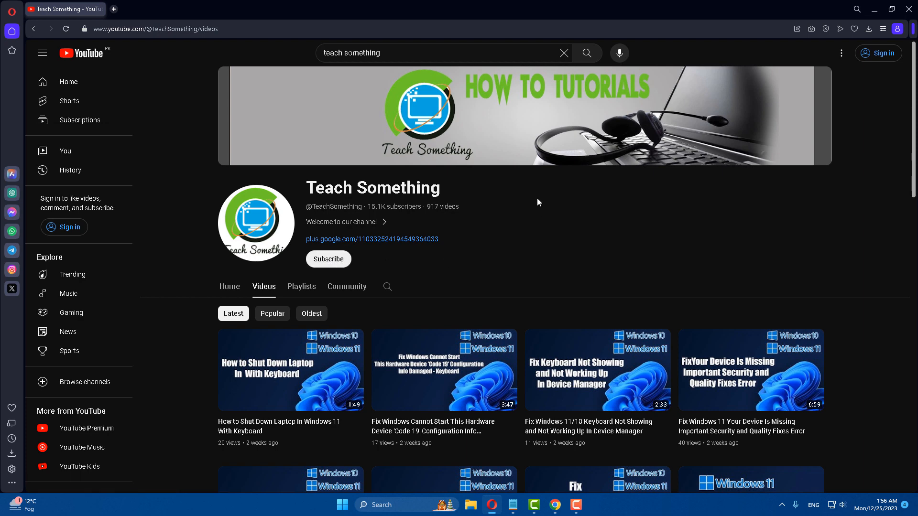
- Search Google in a new tab for "icon file download" and open the Icons8 file icons result
{"action": "left_click", "coordinate": [113, 9]}
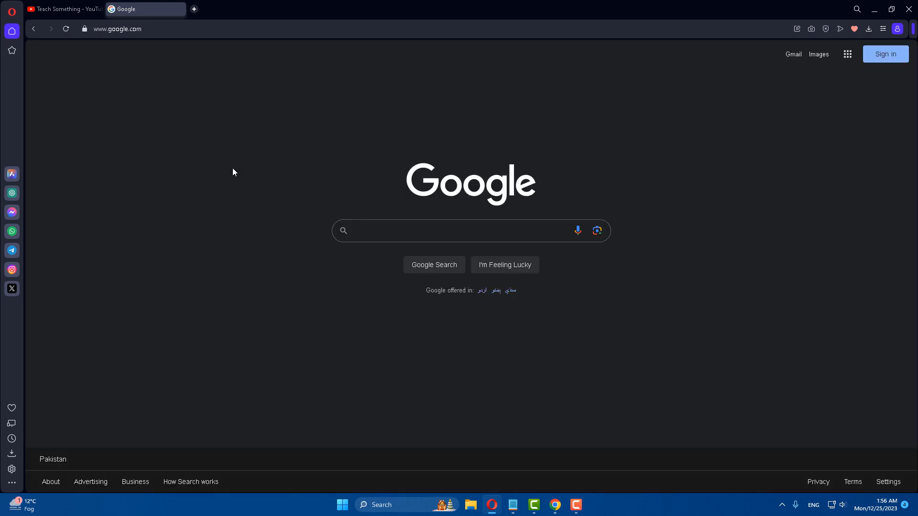
{"action": "type", "text": "ic"}
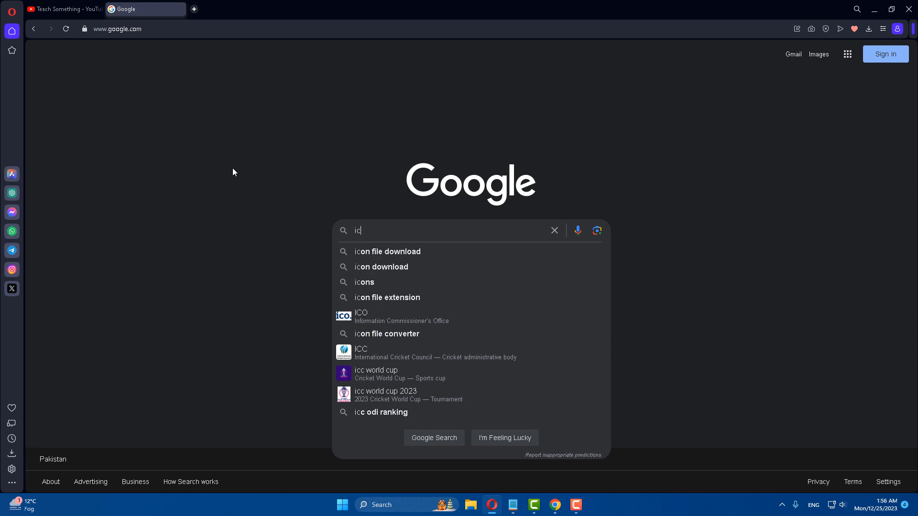
{"action": "type", "text": "on file"}
{"action": "key", "text": "Down"}
{"action": "key", "text": "Return"}
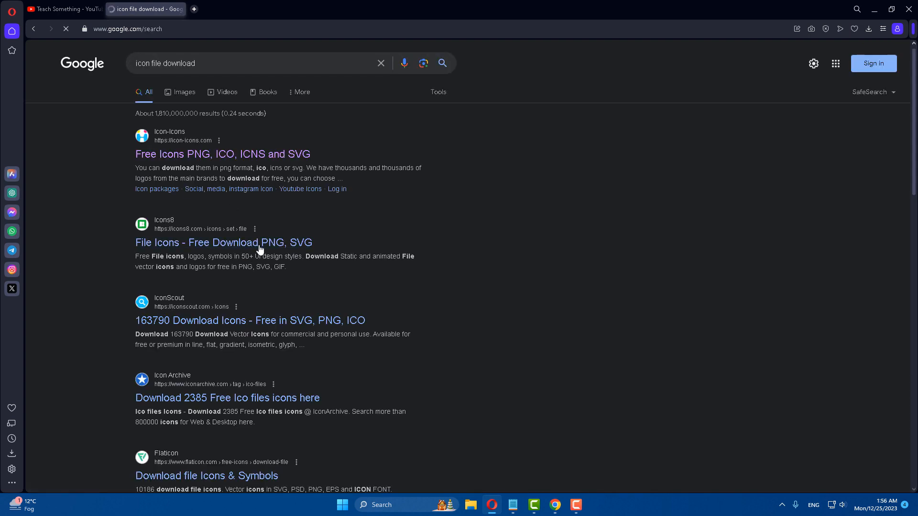
{"action": "left_click", "coordinate": [260, 243]}
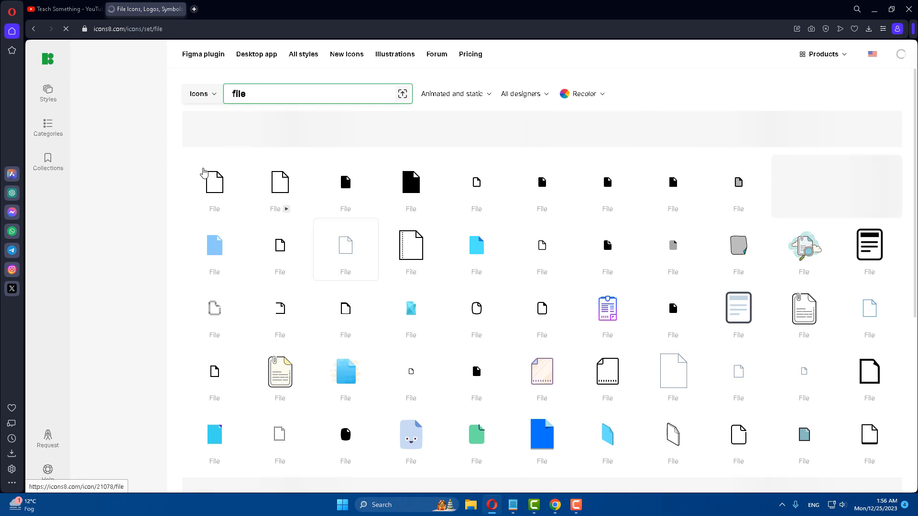
- Browse the Popular icon category and open its Windows 11 Color style set
{"action": "left_click", "coordinate": [48, 126]}
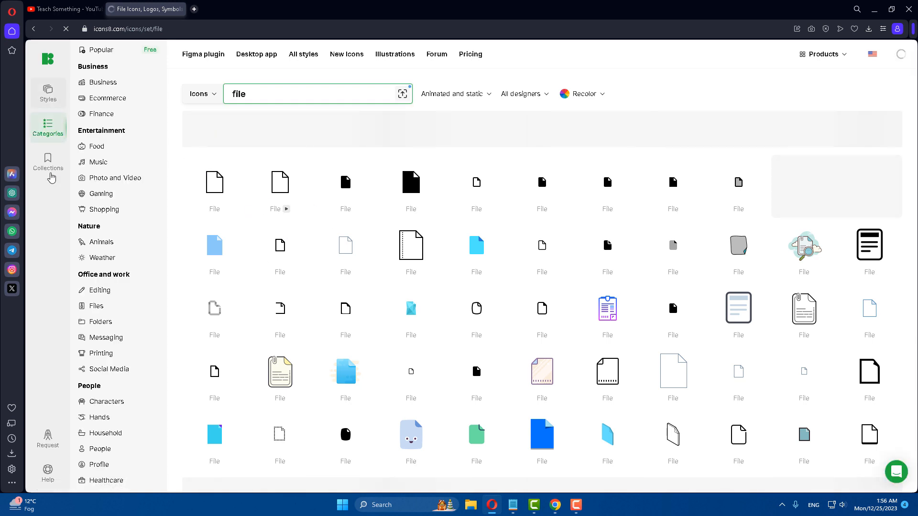
{"action": "left_click", "coordinate": [101, 51]}
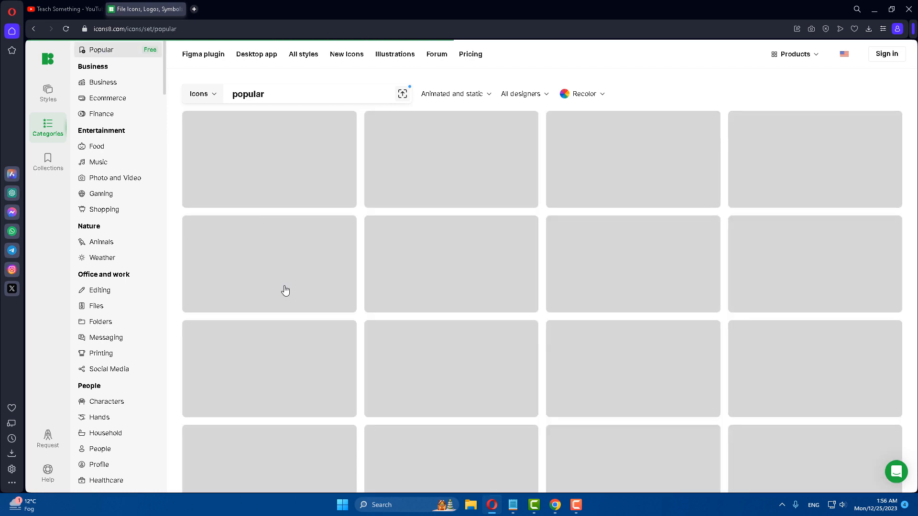
{"action": "scroll", "coordinate": [444, 350], "scroll_direction": "down", "scroll_amount": 2}
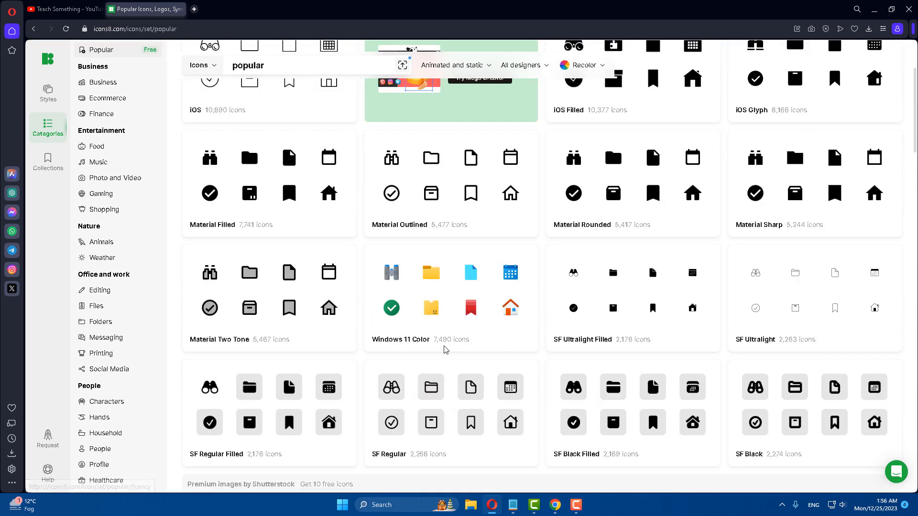
{"action": "left_click", "coordinate": [445, 287]}
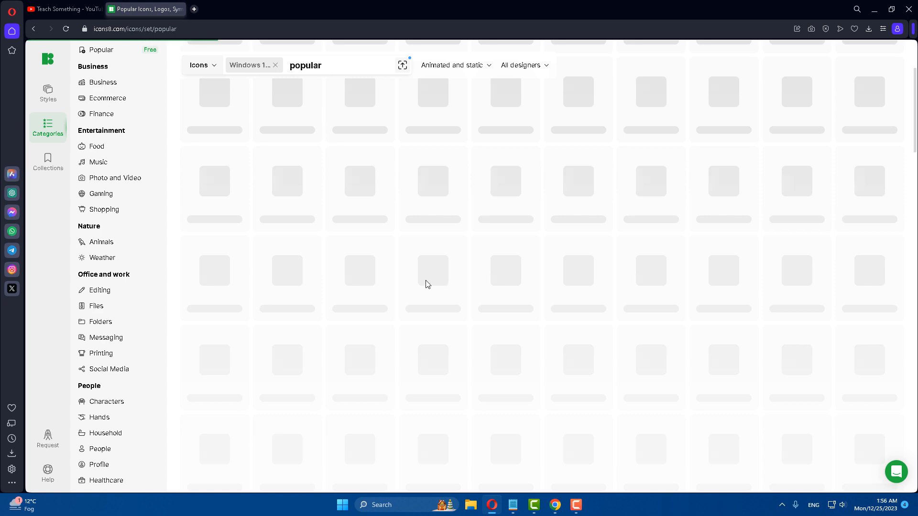
- Download the Box icon from the Website sections group as a 48×48 PNG
{"action": "scroll", "coordinate": [393, 324], "scroll_direction": "down", "scroll_amount": 3}
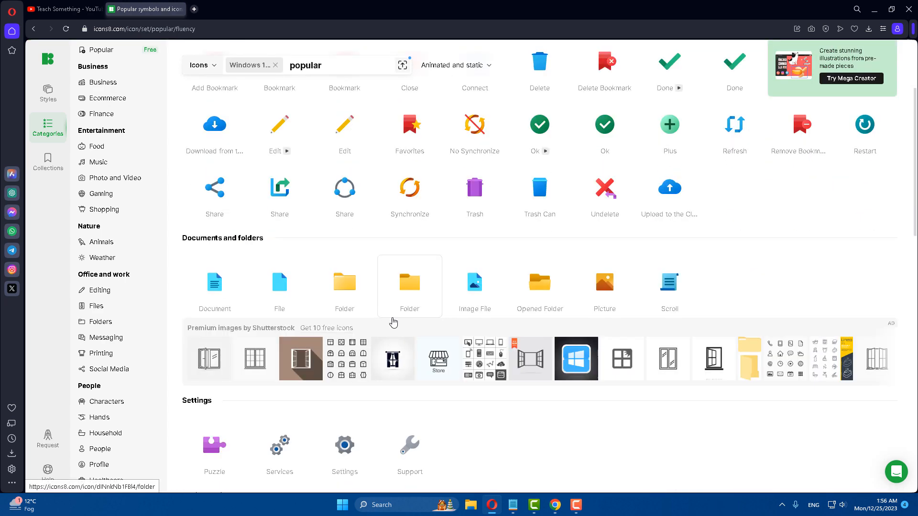
{"action": "scroll", "coordinate": [393, 323], "scroll_direction": "down", "scroll_amount": 10}
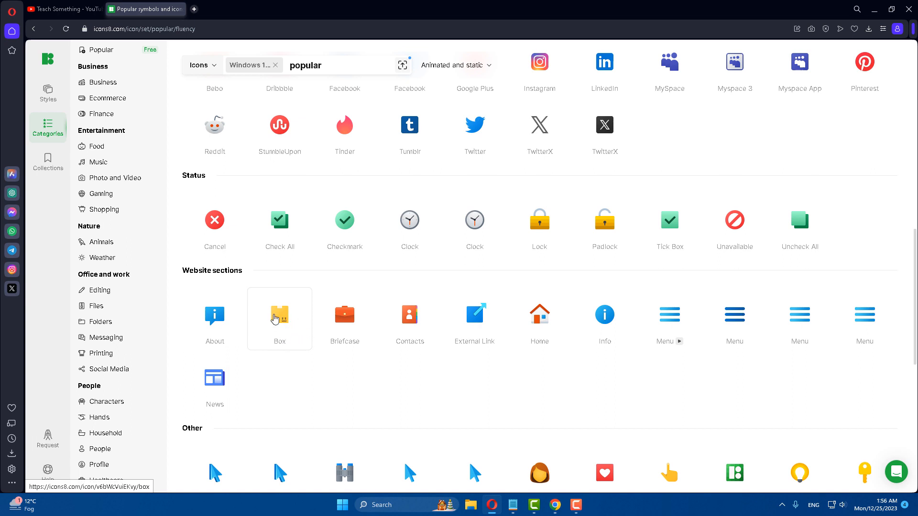
{"action": "left_click", "coordinate": [274, 318]}
{"action": "left_click", "coordinate": [363, 257]}
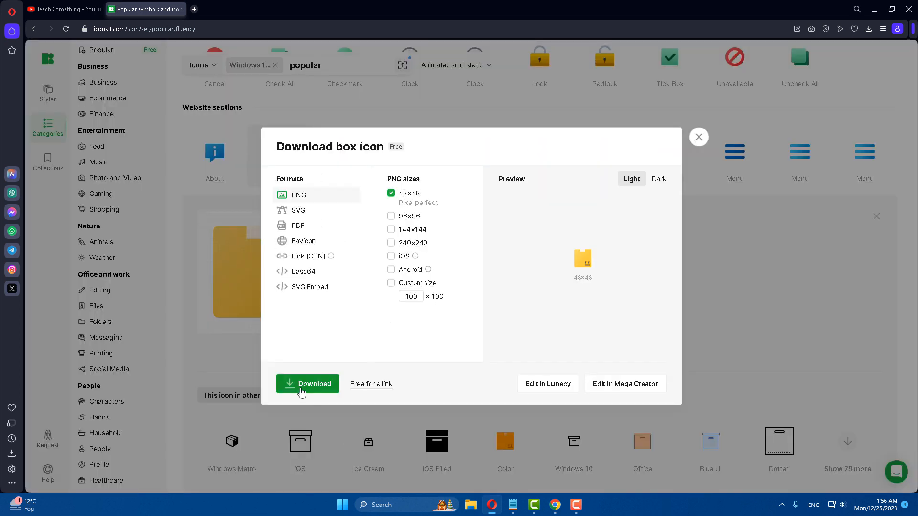
{"action": "left_click", "coordinate": [301, 391]}
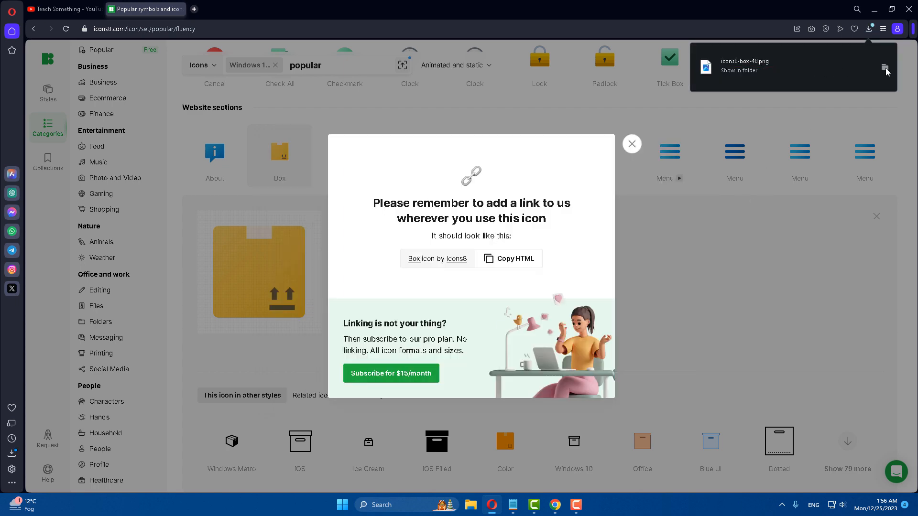
- Locate the downloaded icons8-box-48 file in its folder, and close the icon website's tab
{"action": "left_click", "coordinate": [885, 68]}
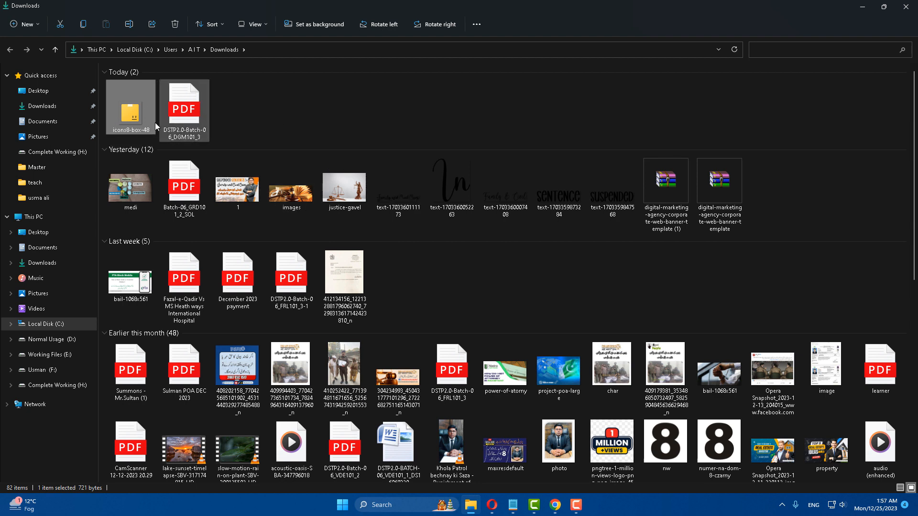
{"action": "left_click", "coordinate": [863, 6]}
{"action": "left_click", "coordinate": [631, 145]}
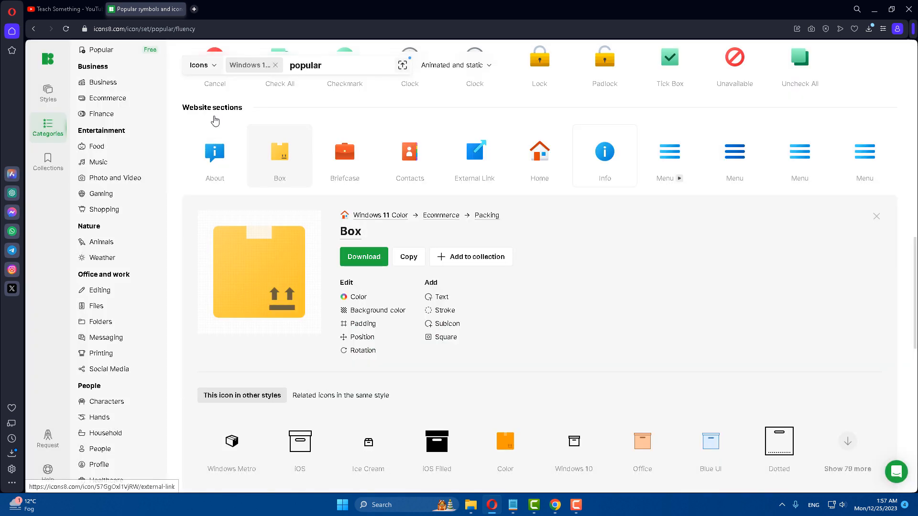
{"action": "left_click", "coordinate": [181, 10]}
- Find Registry Editor through the Windows search and run it as administrator
{"action": "left_click", "coordinate": [381, 505]}
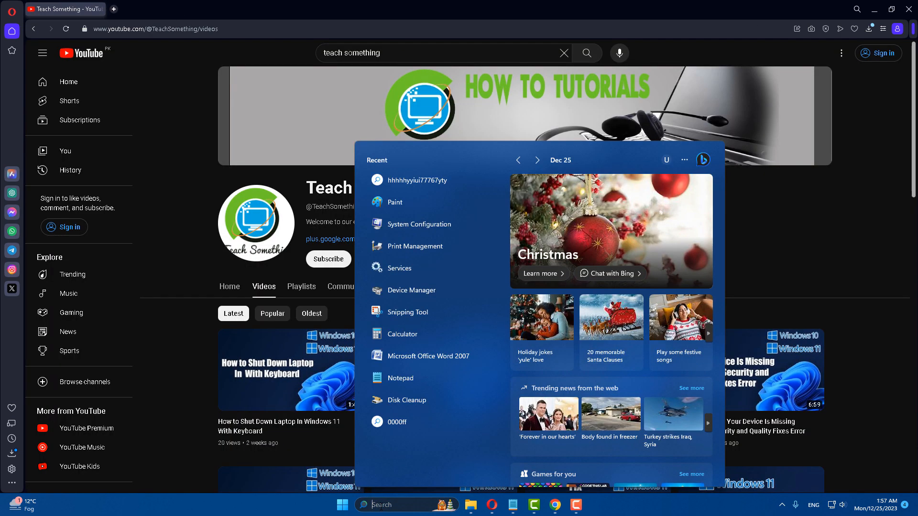
{"action": "type", "text": "regis"}
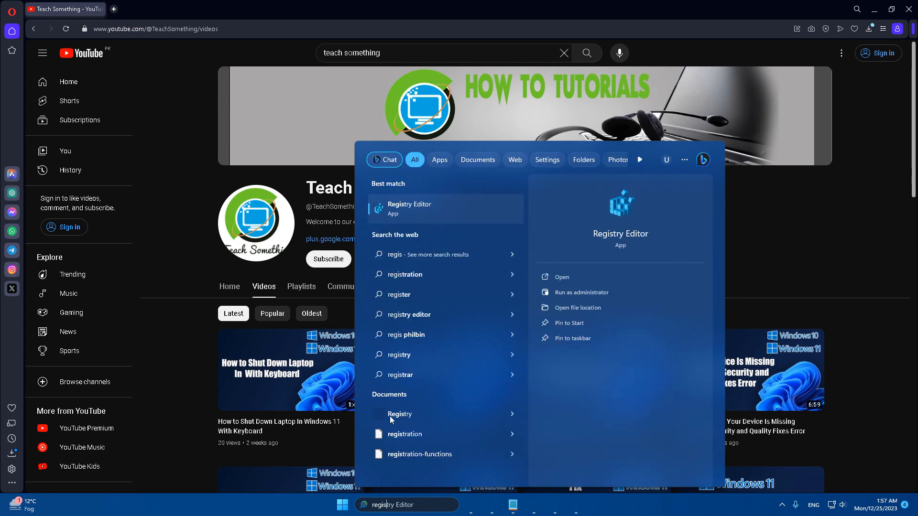
{"action": "right_click", "coordinate": [410, 210]}
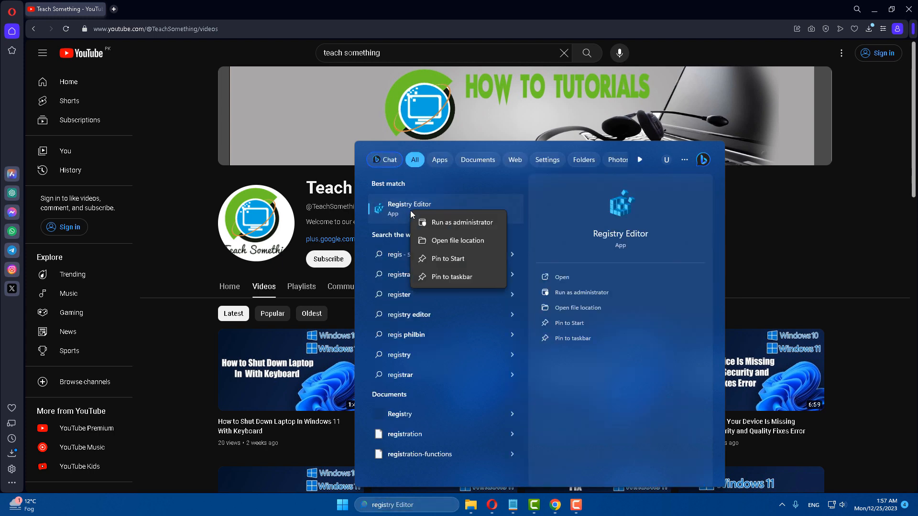
{"action": "left_click", "coordinate": [459, 222]}
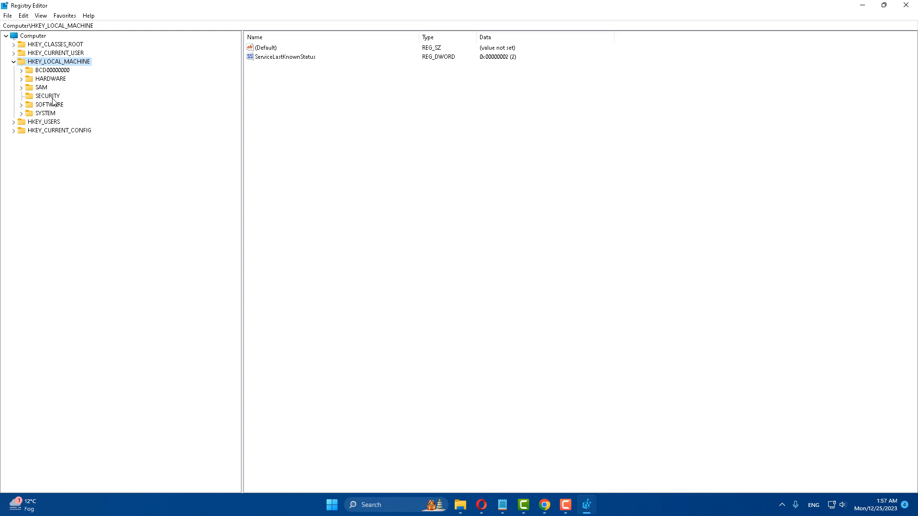
- Expand the registry tree to HKEY_LOCAL_MACHINE\SOFTWARE\Microsoft
{"action": "left_click", "coordinate": [13, 62]}
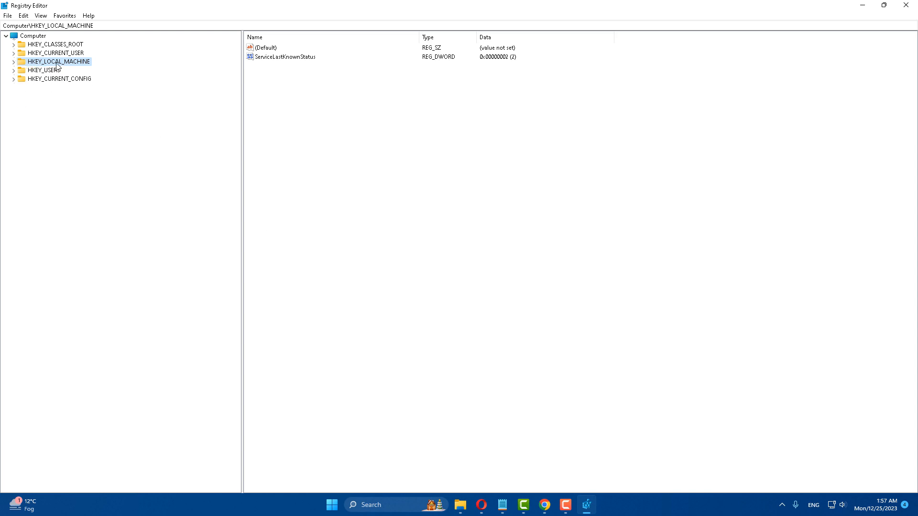
{"action": "left_click", "coordinate": [16, 64]}
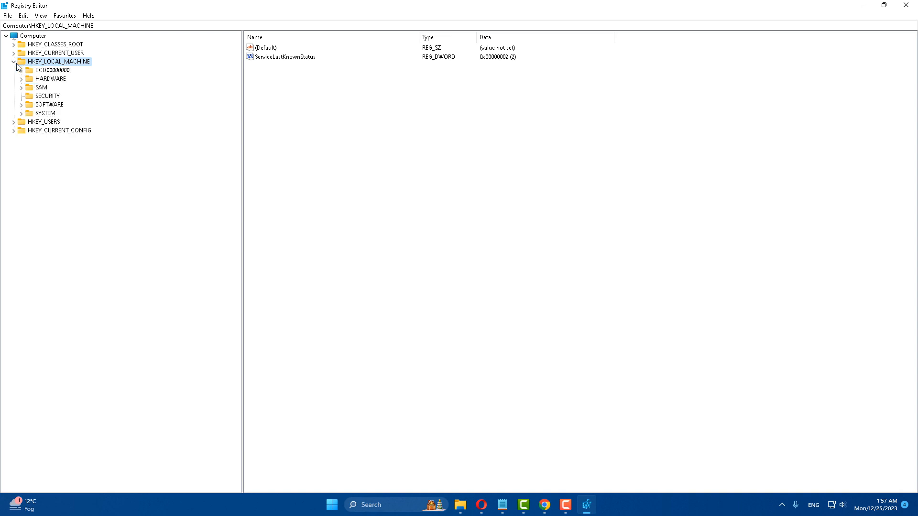
{"action": "left_click", "coordinate": [42, 114]}
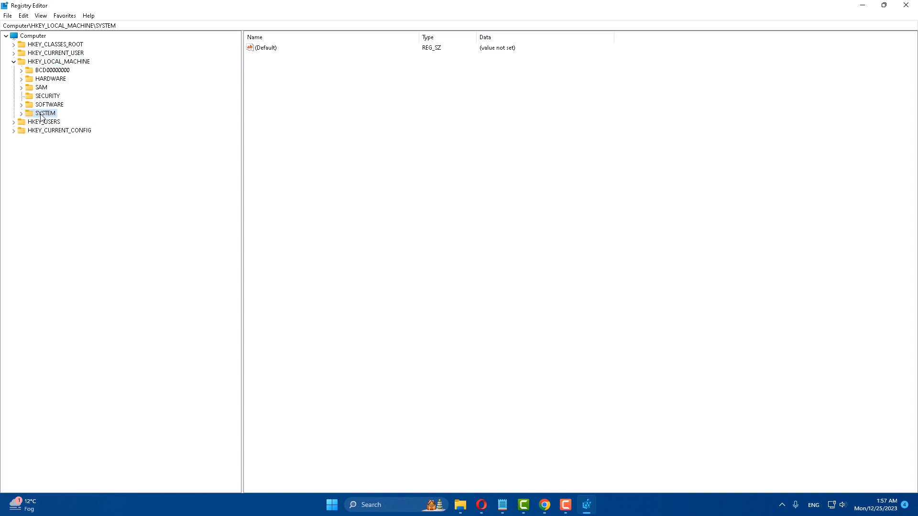
{"action": "left_click", "coordinate": [27, 106]}
{"action": "left_click", "coordinate": [21, 105]}
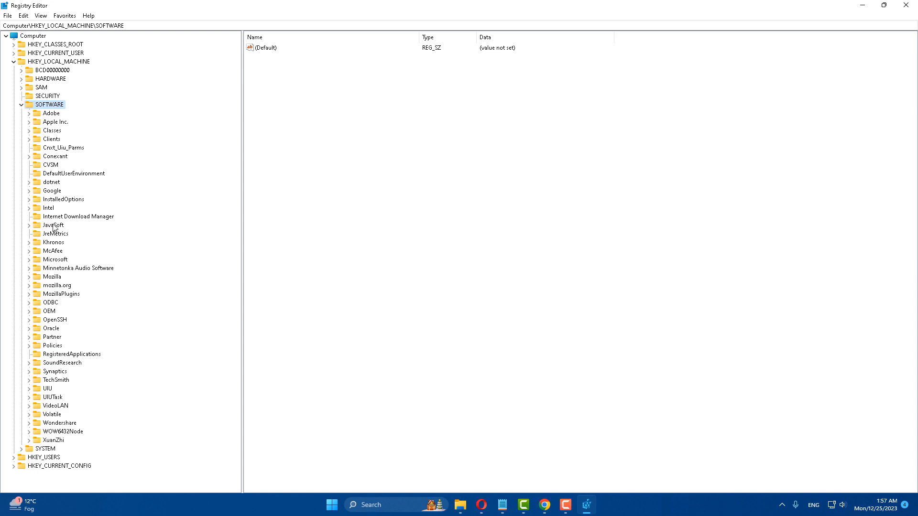
{"action": "left_click", "coordinate": [58, 260]}
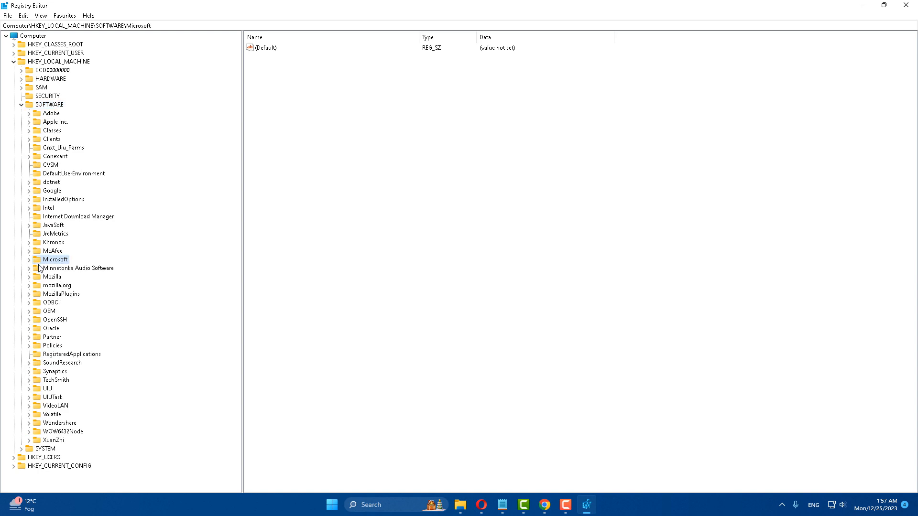
{"action": "left_click", "coordinate": [29, 260]}
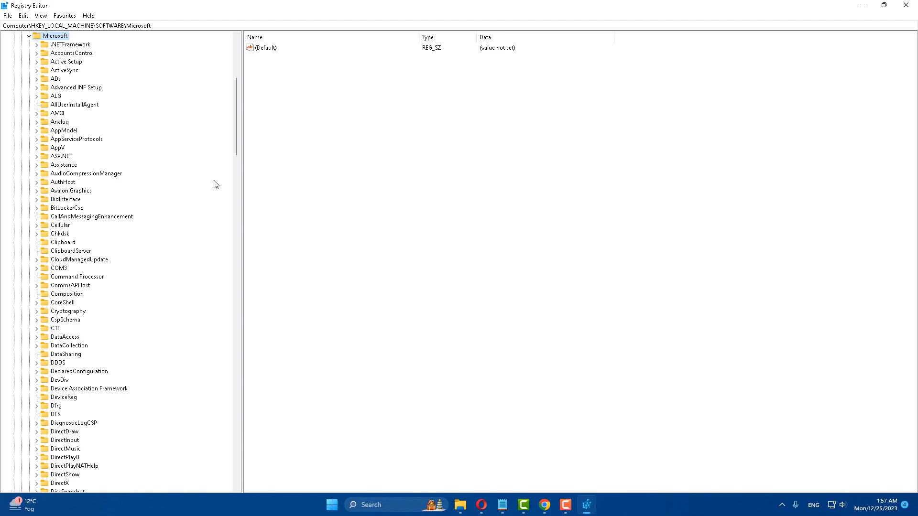
- Find the Windows key among the Microsoft subkeys and expand it
{"action": "left_click", "coordinate": [56, 416]}
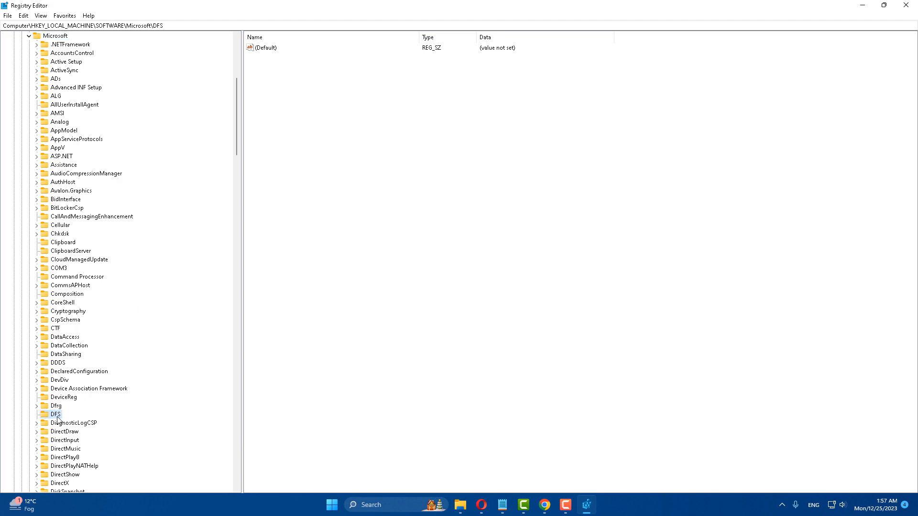
{"action": "key", "text": "w"}
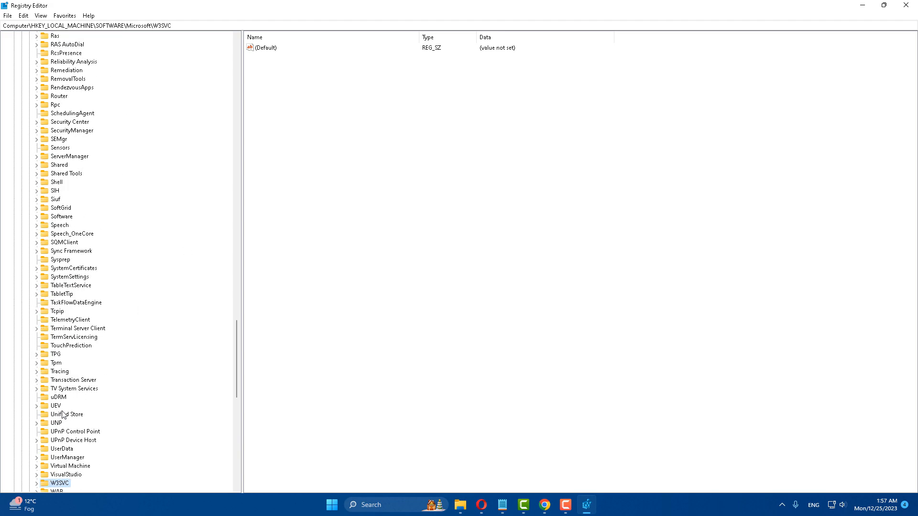
{"action": "scroll", "coordinate": [96, 378], "scroll_direction": "down", "scroll_amount": 3}
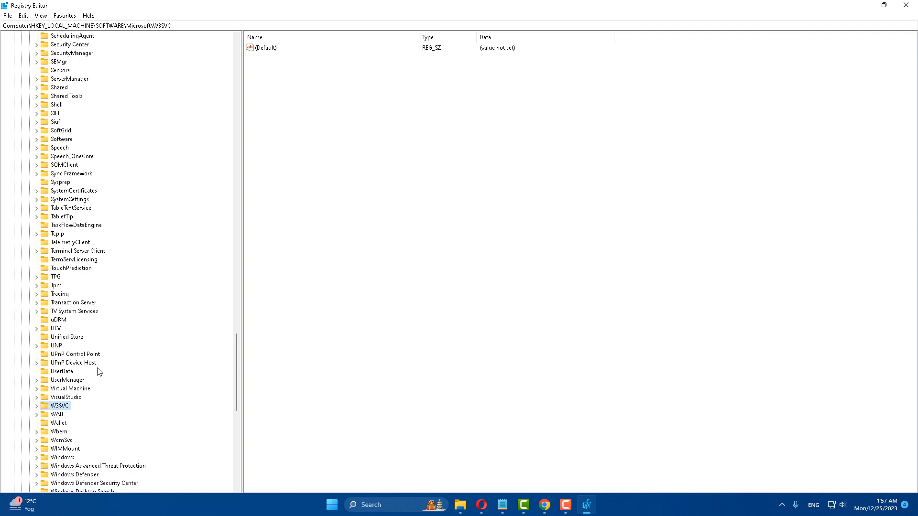
{"action": "scroll", "coordinate": [98, 421], "scroll_direction": "down", "scroll_amount": 3}
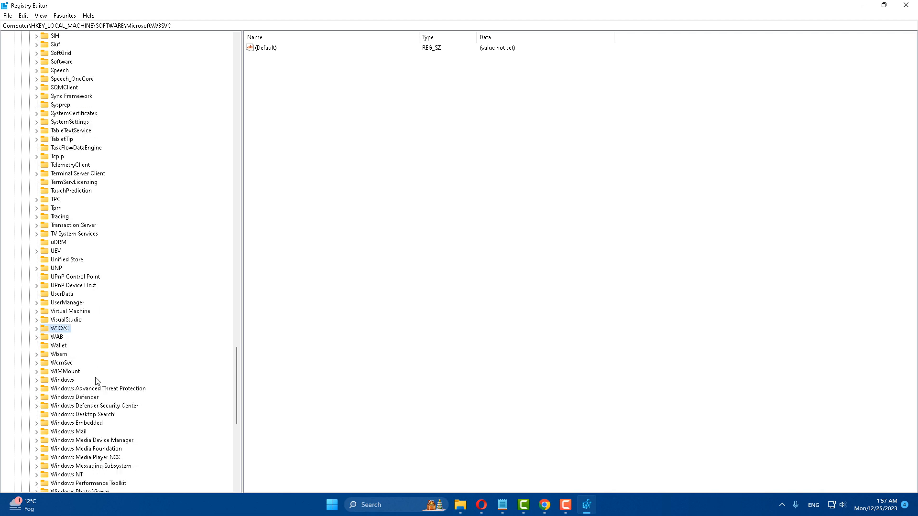
{"action": "left_click", "coordinate": [63, 381]}
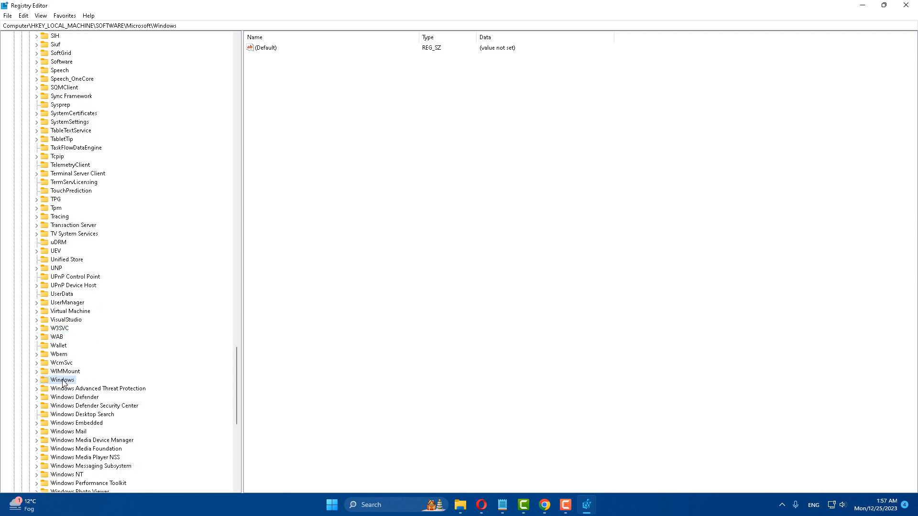
{"action": "left_click", "coordinate": [38, 381]}
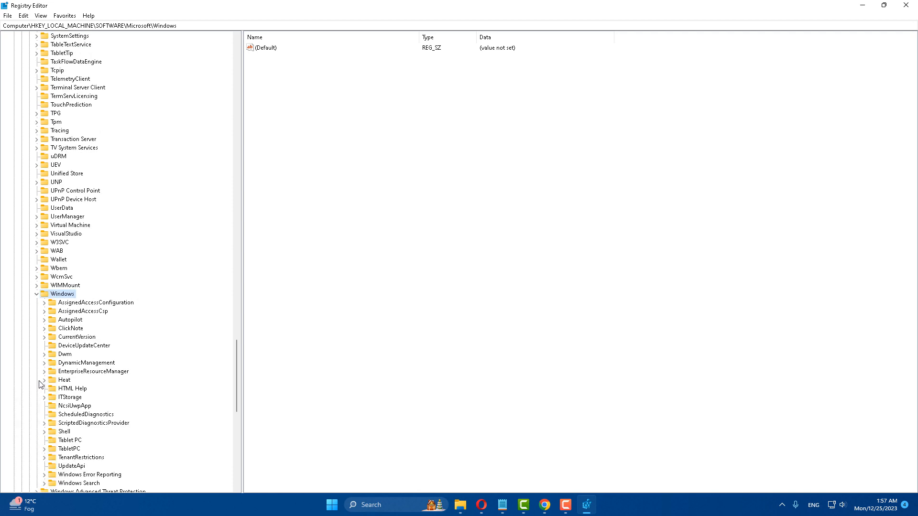
- Expand the CurrentVersion key under Windows and select its Explorer subkey
{"action": "scroll", "coordinate": [139, 376], "scroll_direction": "down", "scroll_amount": 1}
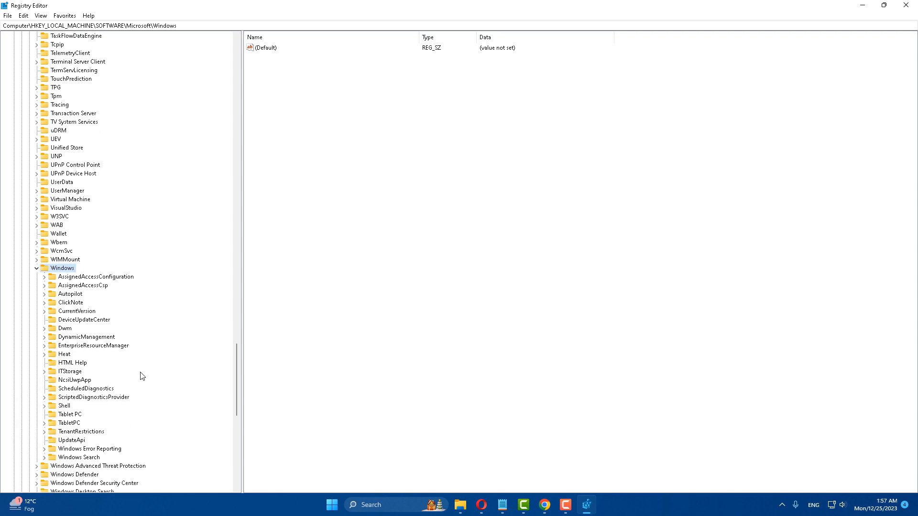
{"action": "left_click", "coordinate": [78, 311]}
{"action": "left_click", "coordinate": [44, 313]}
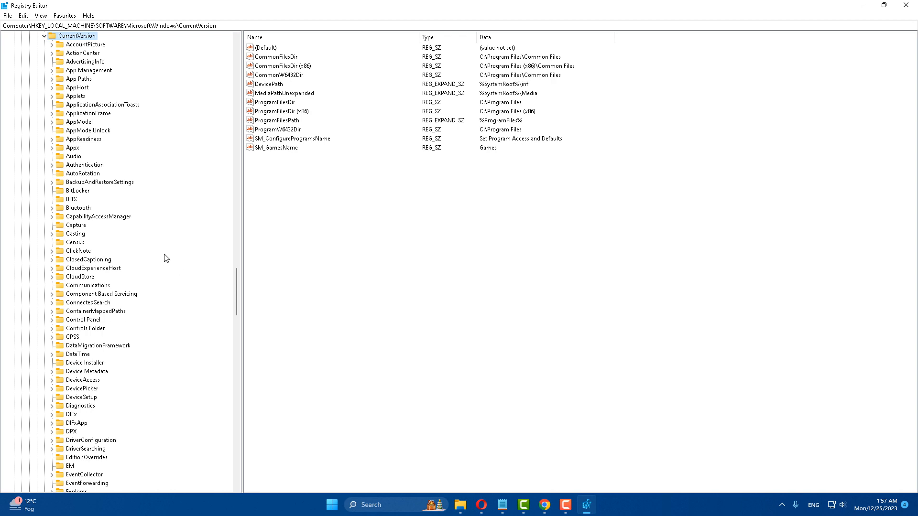
{"action": "scroll", "coordinate": [105, 211], "scroll_direction": "down", "scroll_amount": 2}
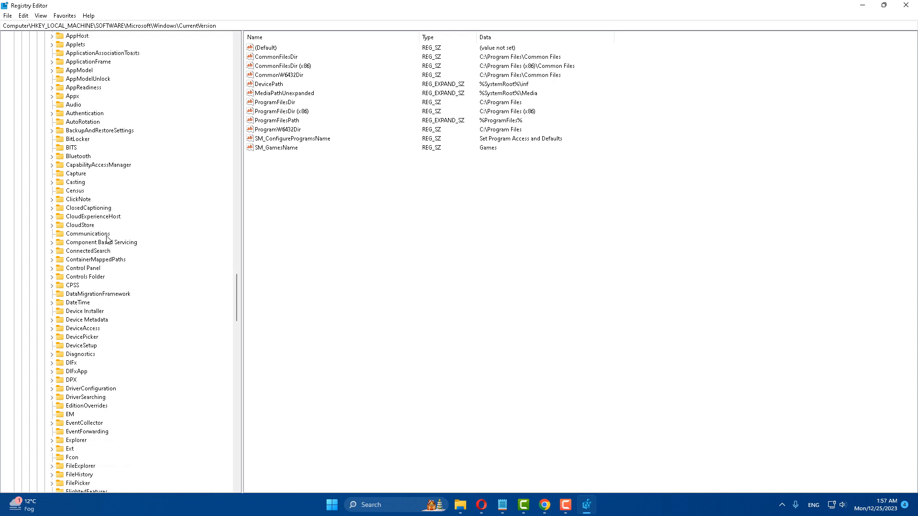
{"action": "scroll", "coordinate": [107, 239], "scroll_direction": "down", "scroll_amount": 2}
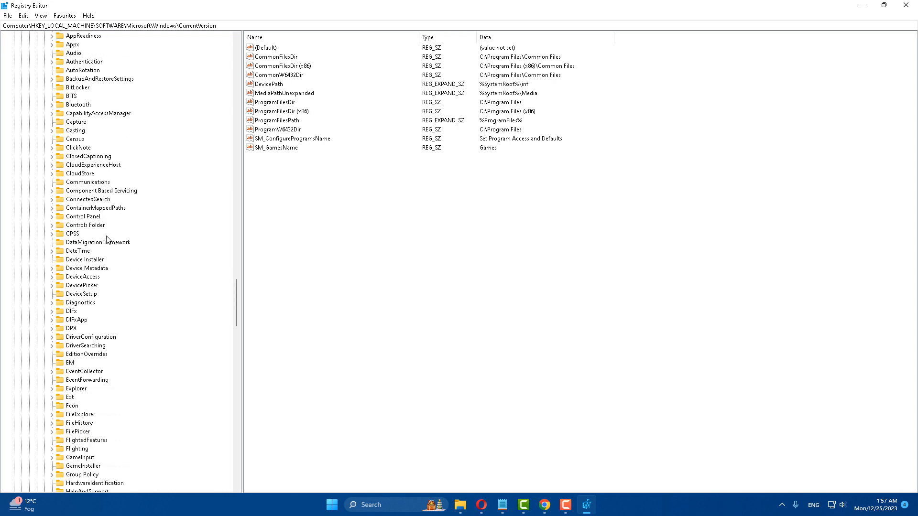
{"action": "left_click", "coordinate": [77, 390]}
{"action": "scroll", "coordinate": [120, 323], "scroll_direction": "down", "scroll_amount": 2}
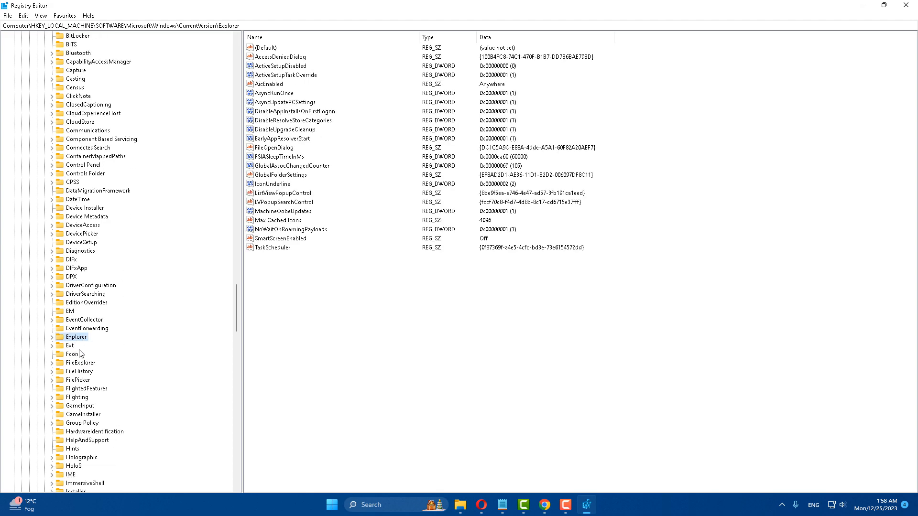
- Expand the Explorer key and create a new subkey directly beneath it
{"action": "left_click", "coordinate": [52, 337]}
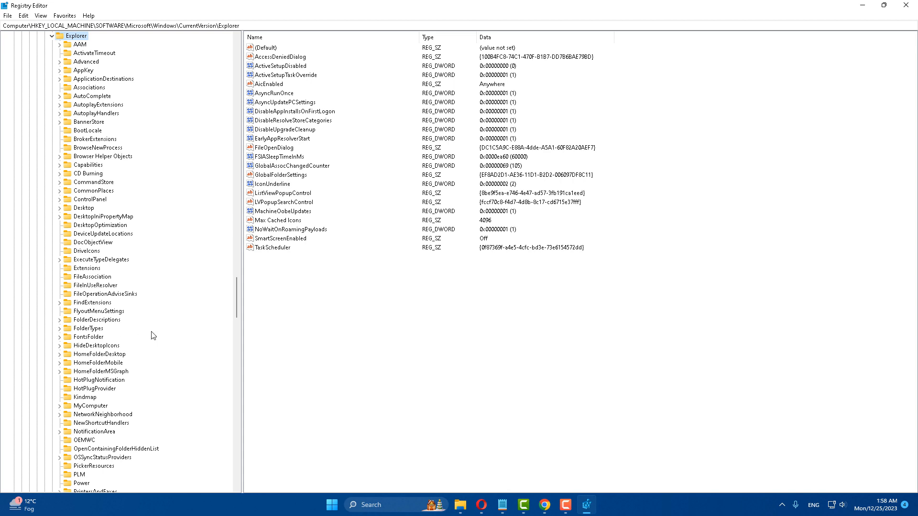
{"action": "scroll", "coordinate": [154, 337], "scroll_direction": "up", "scroll_amount": 5}
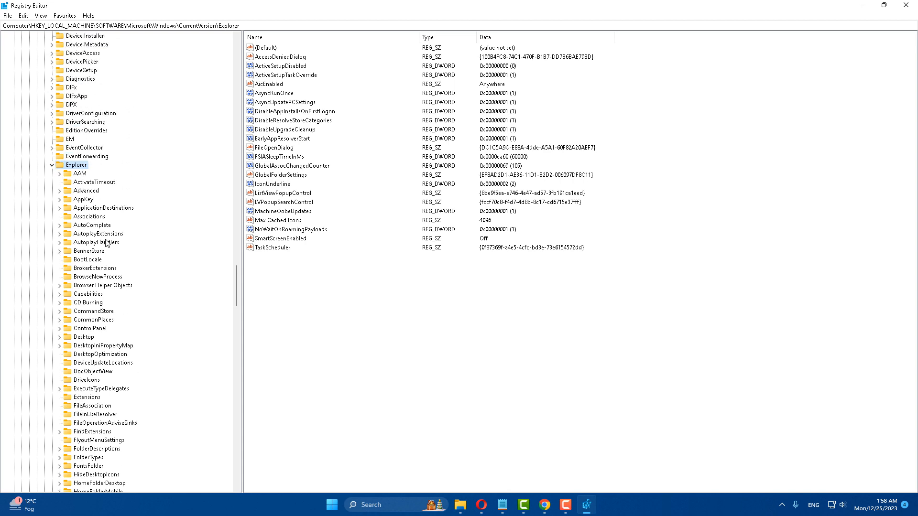
{"action": "right_click", "coordinate": [81, 168]}
{"action": "mouse_move", "coordinate": [118, 182]}
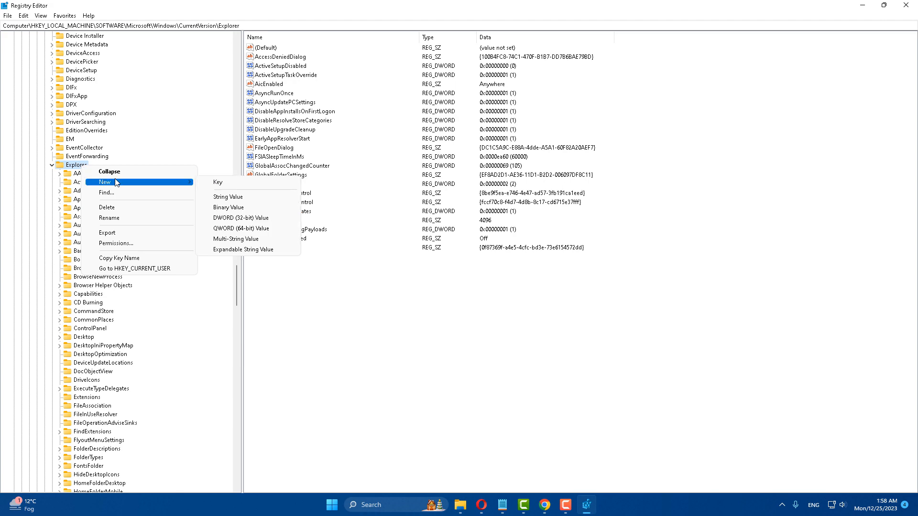
{"action": "left_click", "coordinate": [216, 182]}
{"action": "scroll", "coordinate": [190, 322], "scroll_direction": "down", "scroll_amount": 1}
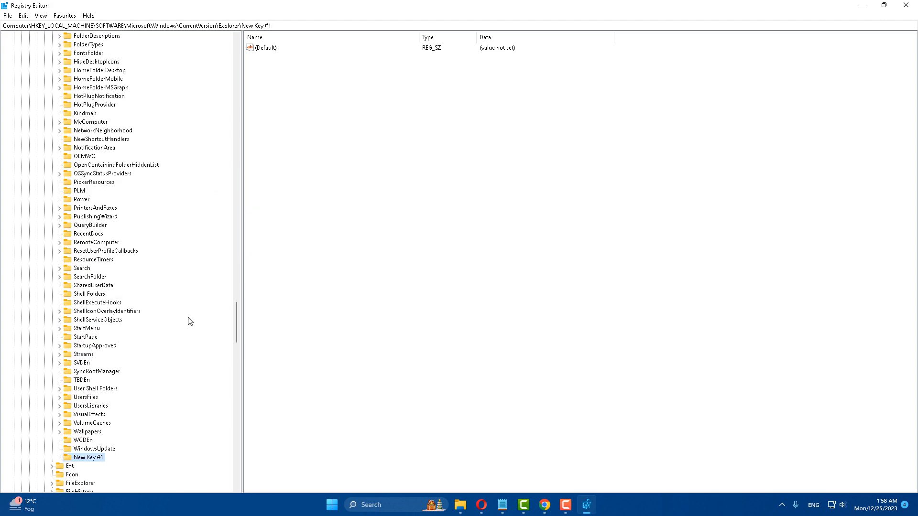
- Try to rename the new subkey under Explorer as DriveIcons
{"action": "right_click", "coordinate": [89, 458]}
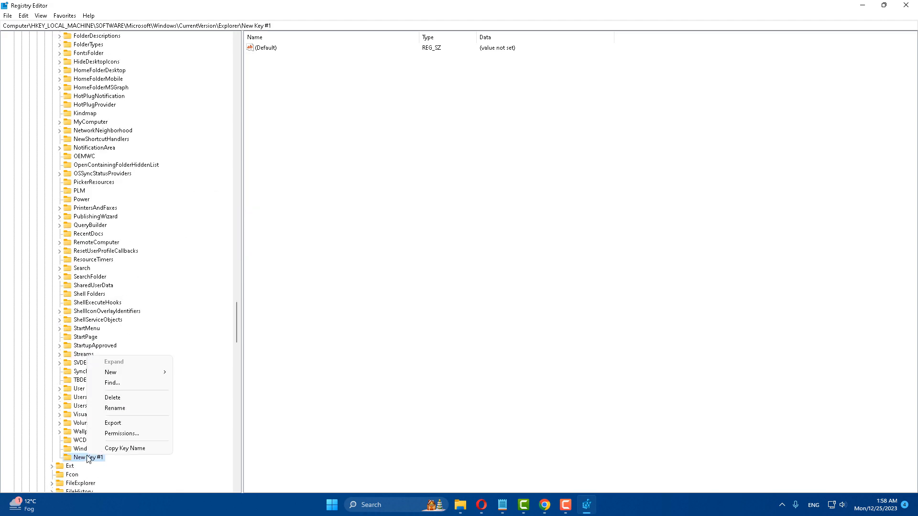
{"action": "left_click", "coordinate": [115, 413]}
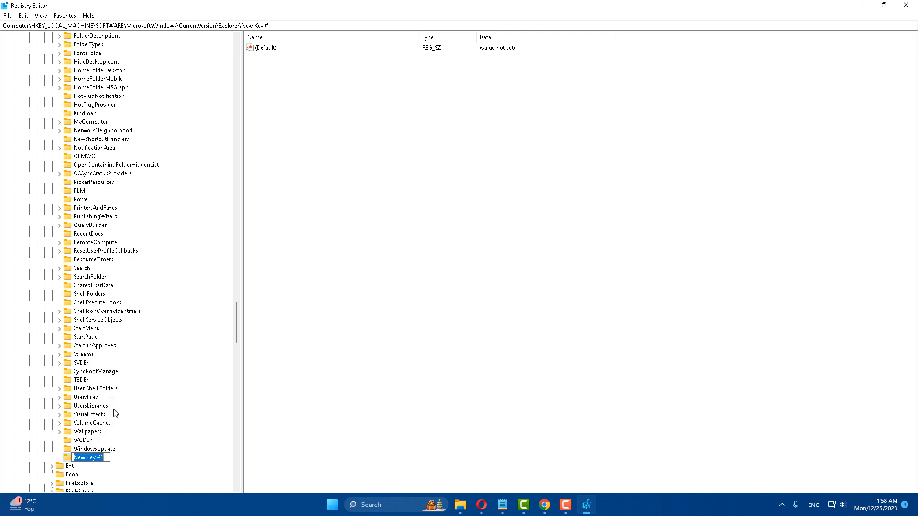
{"action": "type", "text": "DriveIcons"}
{"action": "key", "text": "Return"}
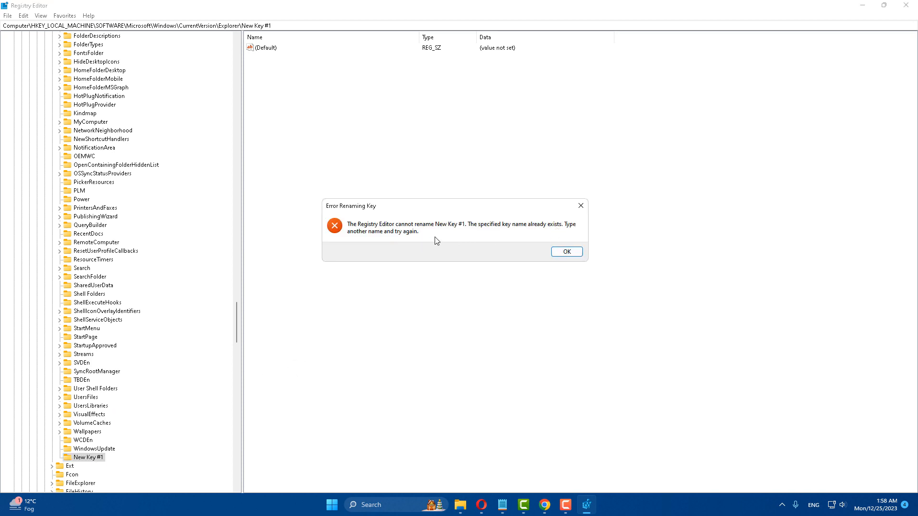
{"action": "left_click", "coordinate": [566, 251]}
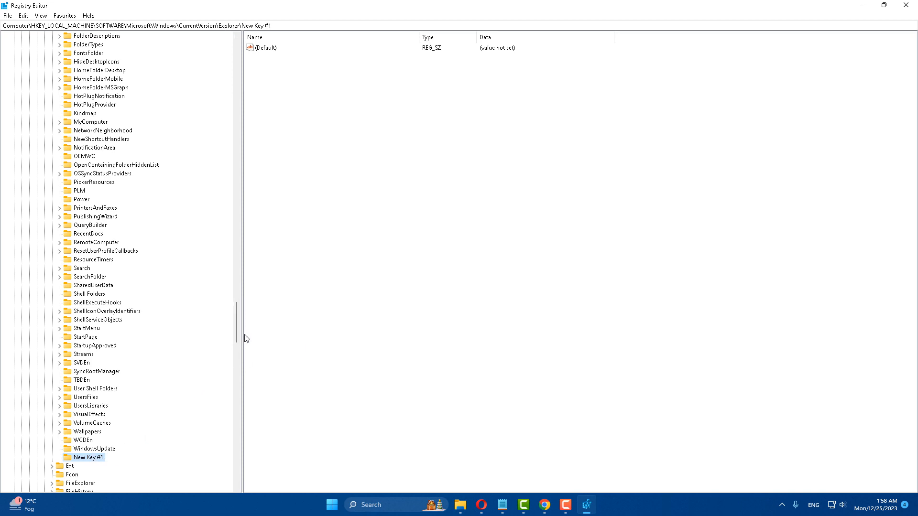
- Create a subkey named E under the existing DriveIcons key
{"action": "left_click_drag", "start_coordinate": [237, 328], "coordinate": [236, 309]}
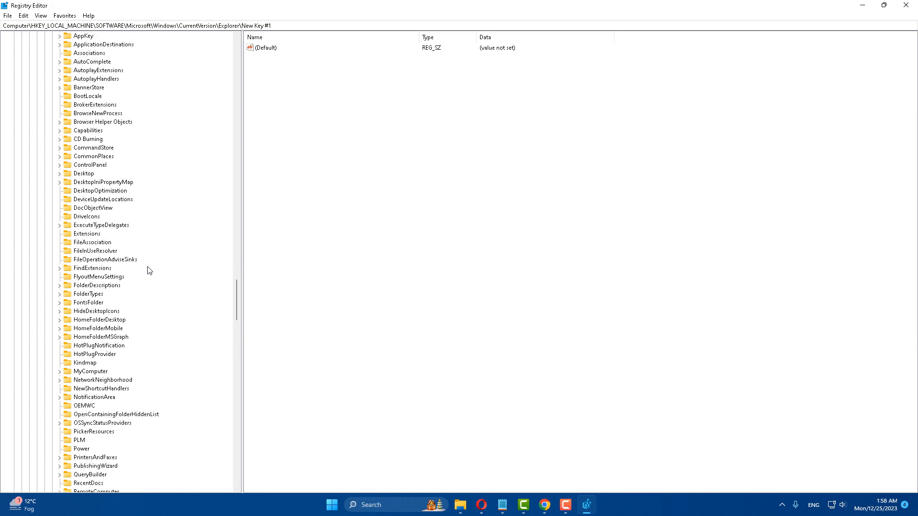
{"action": "left_click", "coordinate": [79, 217]}
{"action": "right_click", "coordinate": [86, 219]}
{"action": "mouse_move", "coordinate": [120, 235]}
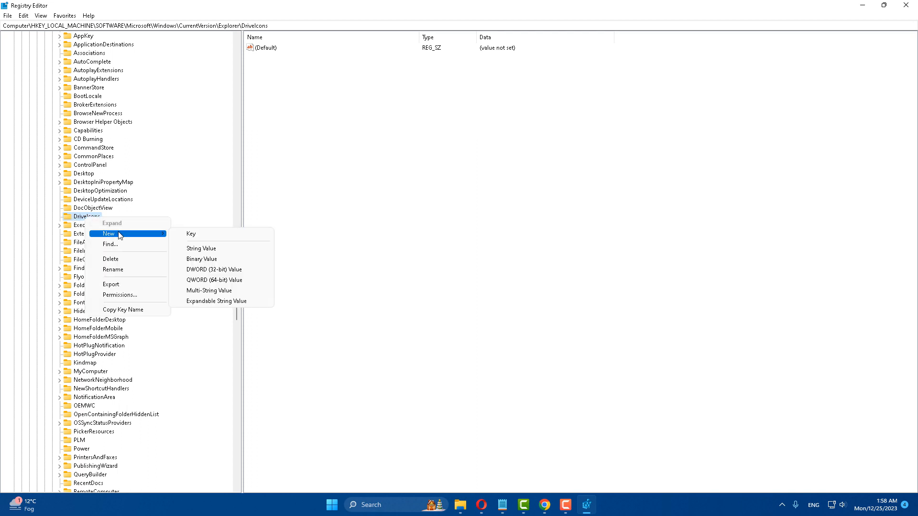
{"action": "left_click", "coordinate": [189, 234]}
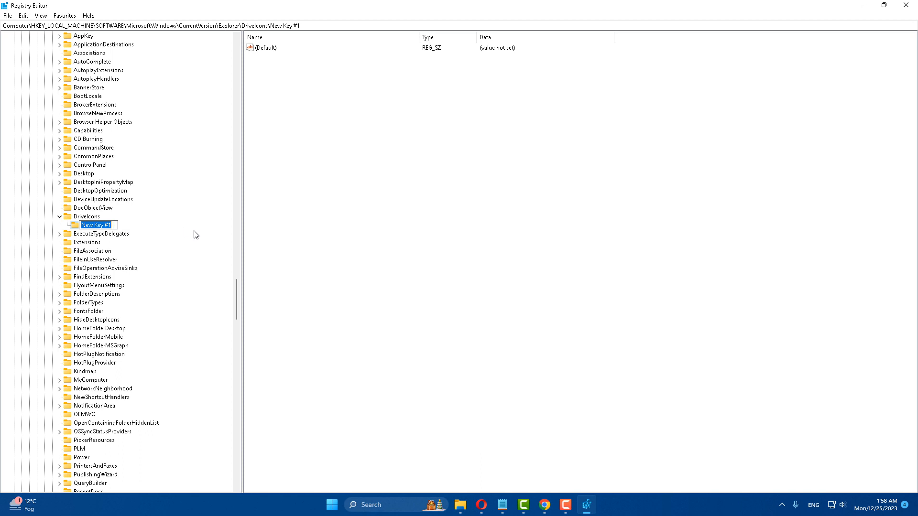
{"action": "type", "text": "E"}
{"action": "key", "text": "Return"}
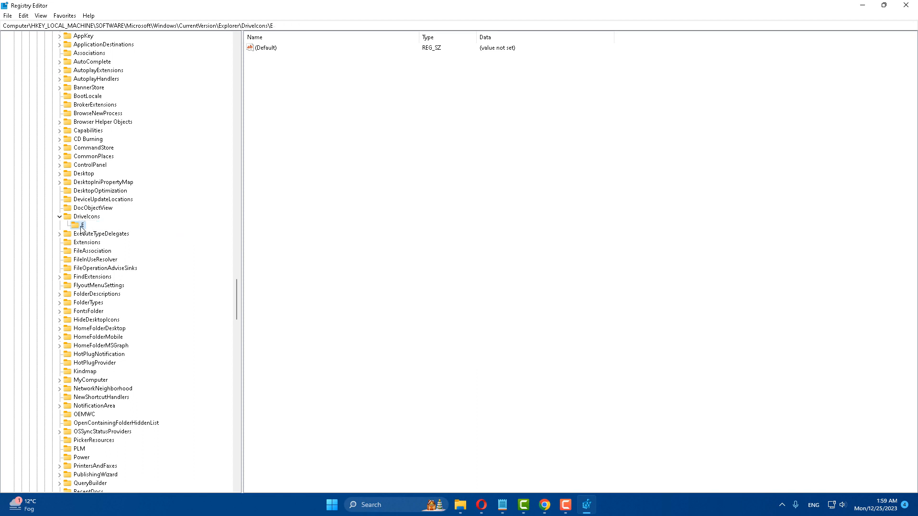
- Begin the E key's default value data with an opening quotation mark and the Downloads folder path copied from File Explorer
{"action": "double_click", "coordinate": [263, 50]}
{"action": "left_click_drag", "start_coordinate": [91, 50], "coordinate": [324, 181]}
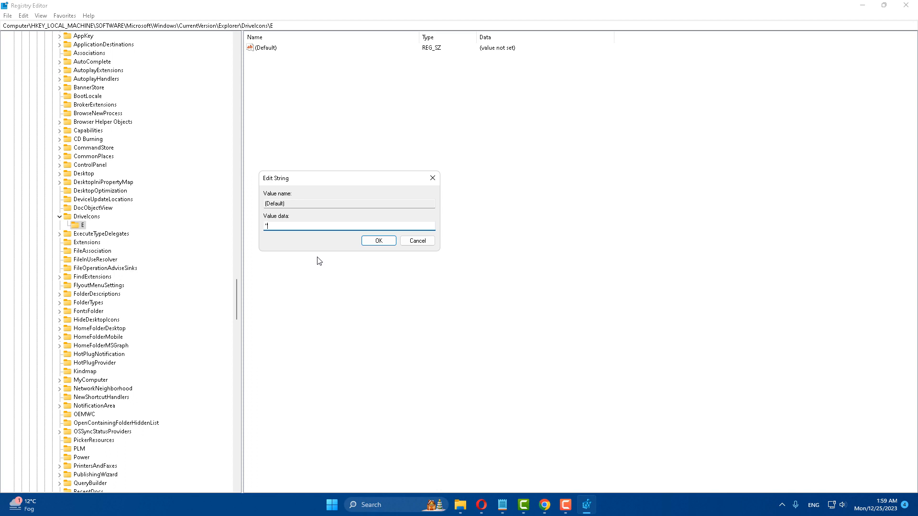
{"action": "left_click", "coordinate": [460, 506]}
{"action": "left_click", "coordinate": [264, 51]}
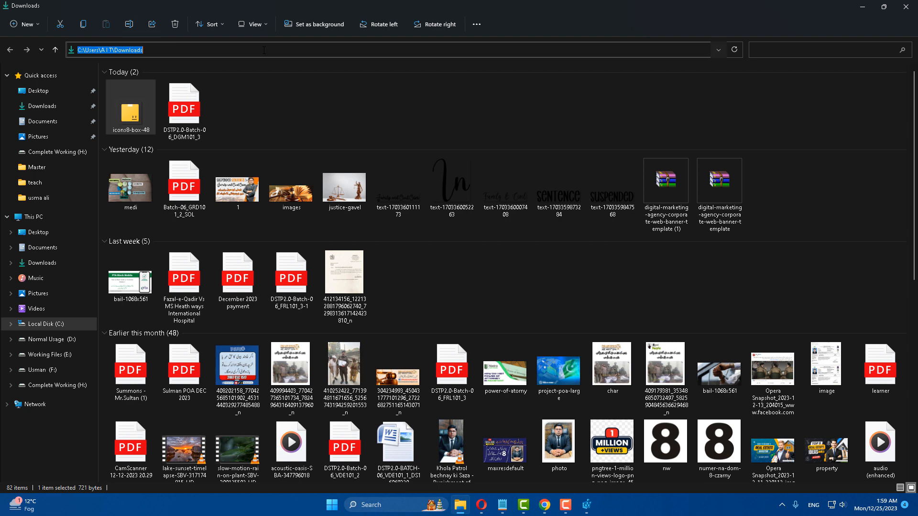
{"action": "right_click", "coordinate": [126, 50]}
{"action": "left_click", "coordinate": [148, 90]}
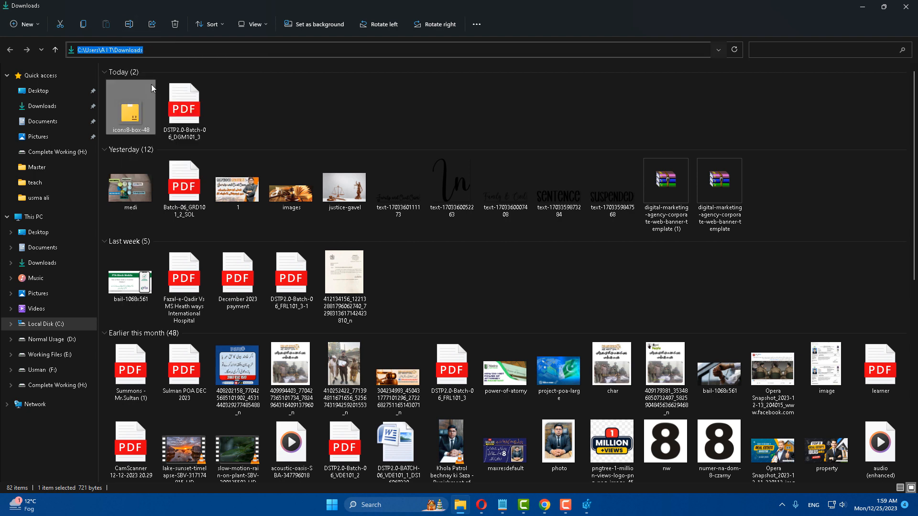
{"action": "left_click", "coordinate": [595, 506]}
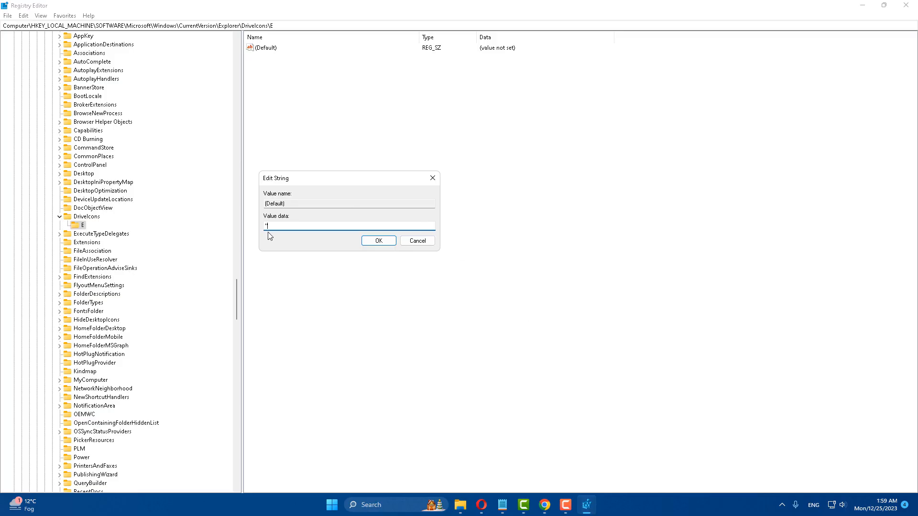
{"action": "type", "text": "\""}
{"action": "right_click", "coordinate": [283, 227]}
{"action": "left_click", "coordinate": [310, 268]}
- Append the icon's copied file name, icons8-box-48, and a closing quotation mark to the path in the default value, and save it
{"action": "left_click", "coordinate": [460, 505]}
{"action": "right_click", "coordinate": [126, 128]}
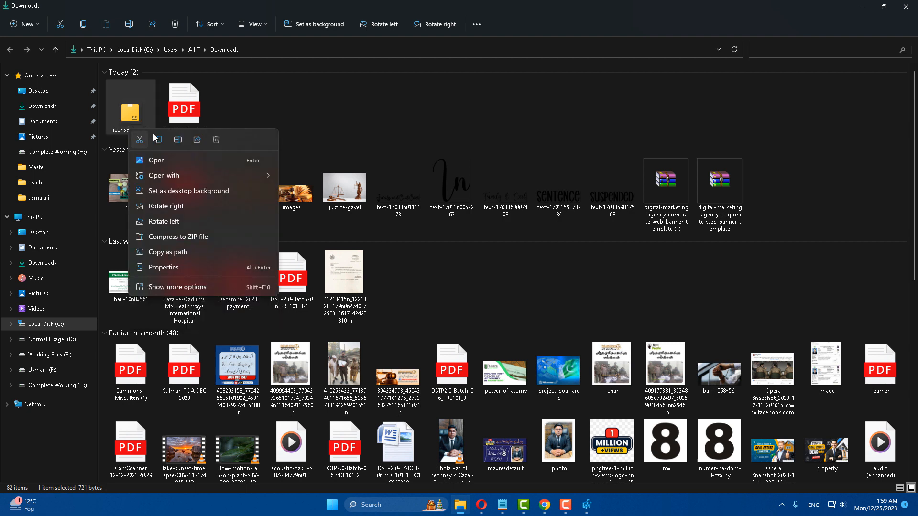
{"action": "left_click", "coordinate": [178, 139]}
{"action": "right_click", "coordinate": [136, 130]}
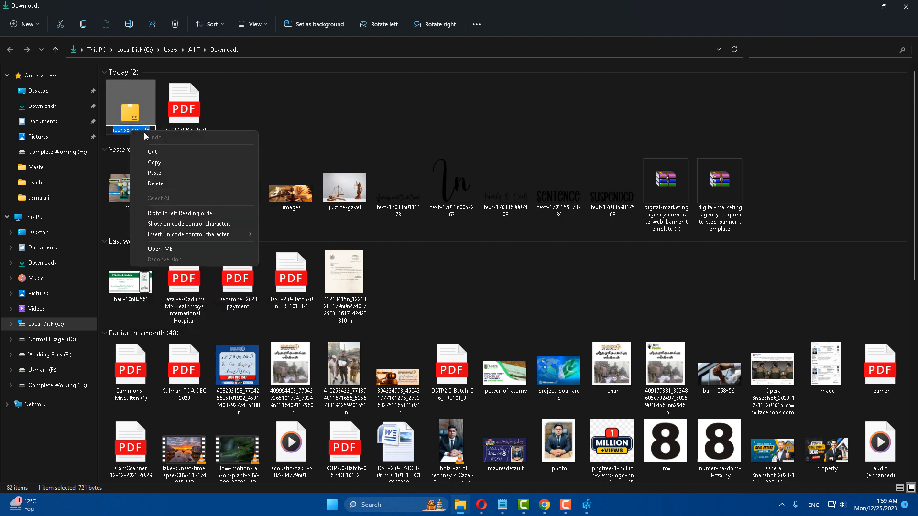
{"action": "left_click", "coordinate": [160, 164]}
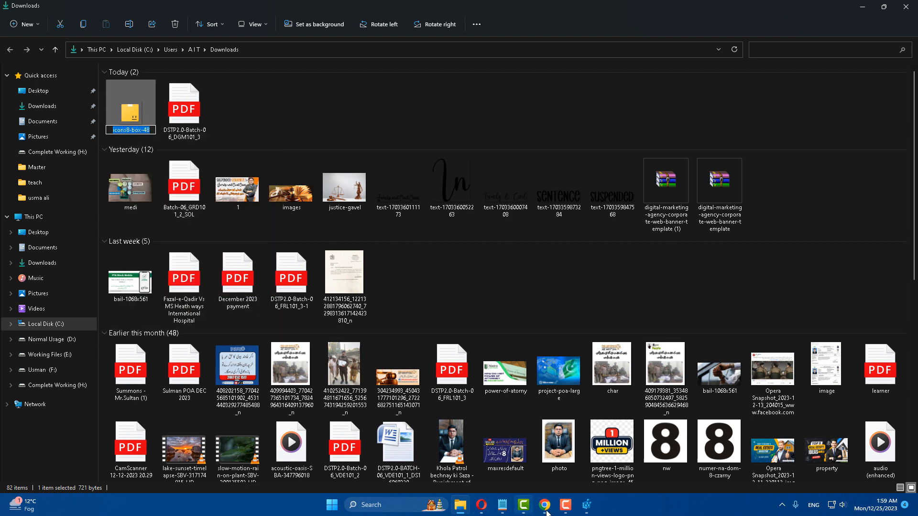
{"action": "left_click", "coordinate": [596, 509]}
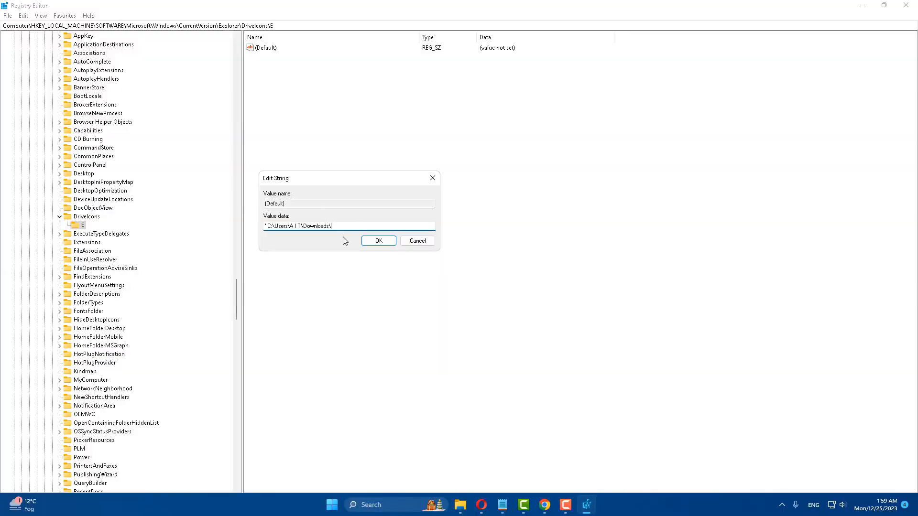
{"action": "right_click", "coordinate": [349, 225]}
{"action": "left_click", "coordinate": [374, 267]}
{"action": "left_click", "coordinate": [379, 240]}
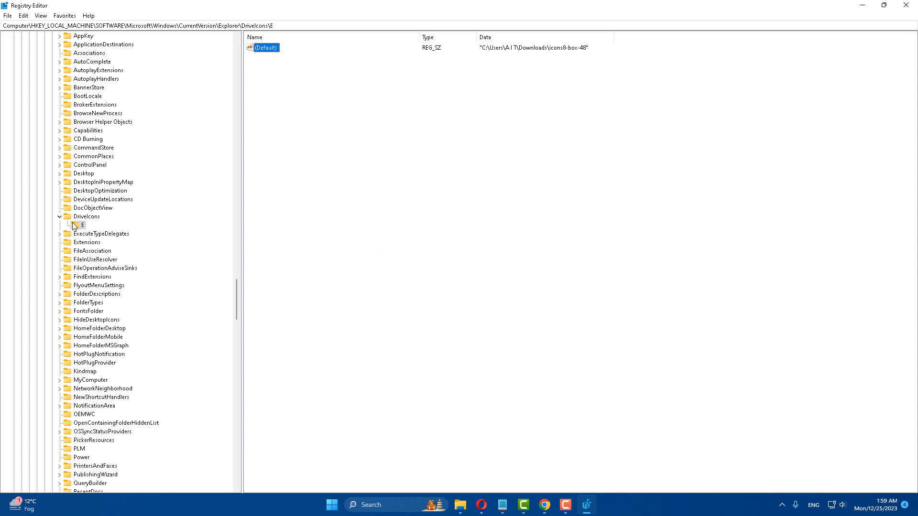
- Collapse the expanded registry keys up to HKEY_LOCAL_MACHINE, and close Registry Editor and the Downloads window
{"action": "left_click", "coordinate": [60, 217]}
{"action": "left_click_drag", "start_coordinate": [231, 303], "coordinate": [233, 238]}
{"action": "left_click", "coordinate": [45, 208]}
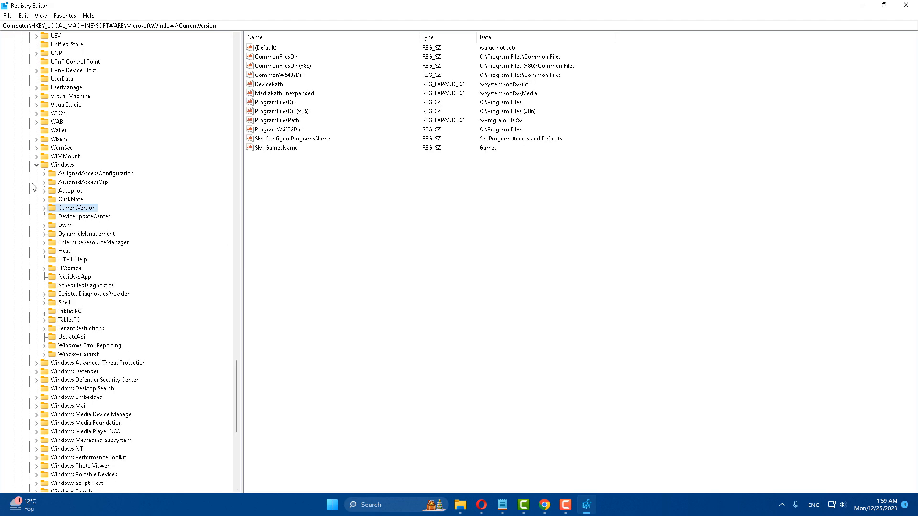
{"action": "left_click", "coordinate": [36, 166]}
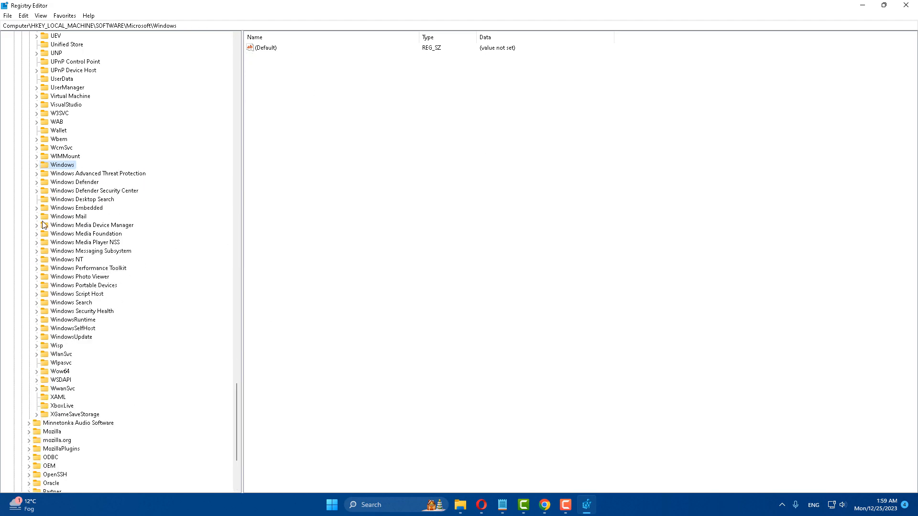
{"action": "left_click_drag", "start_coordinate": [237, 414], "coordinate": [239, 86]}
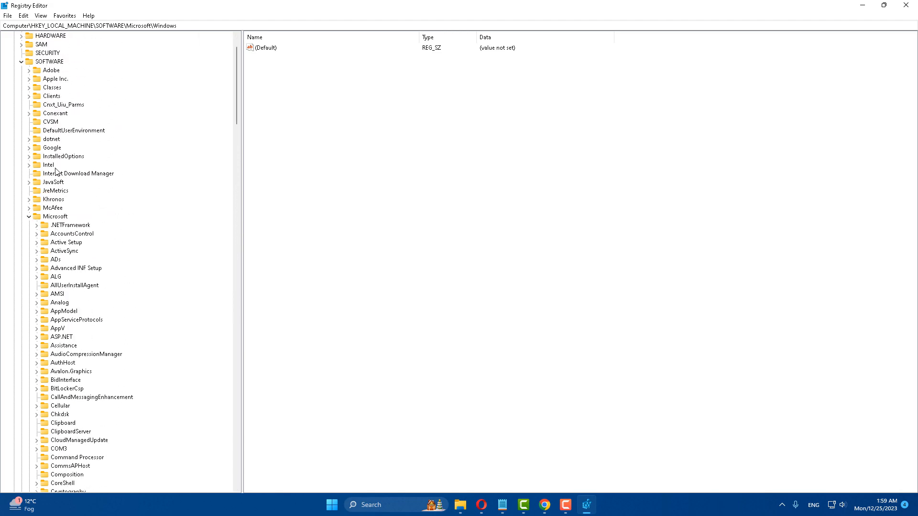
{"action": "left_click", "coordinate": [28, 218]}
{"action": "left_click", "coordinate": [21, 105]}
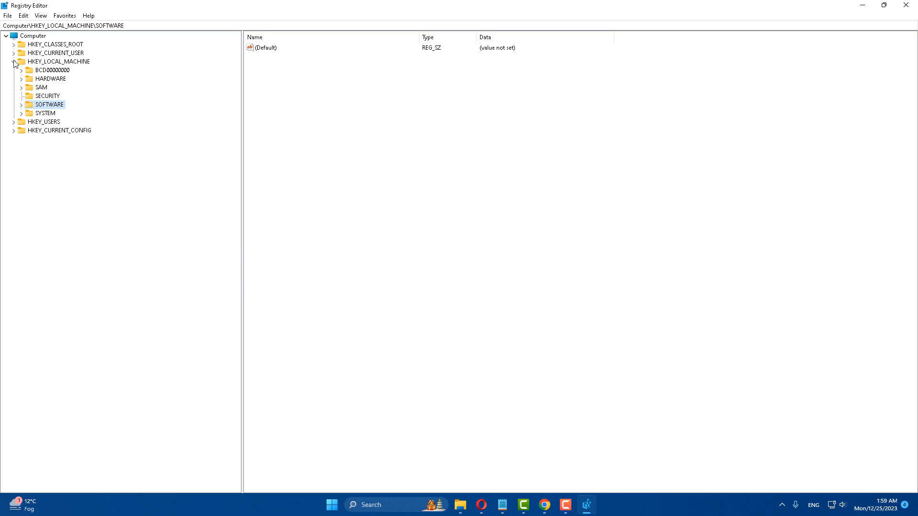
{"action": "left_click", "coordinate": [14, 62]}
{"action": "left_click", "coordinate": [906, 5]}
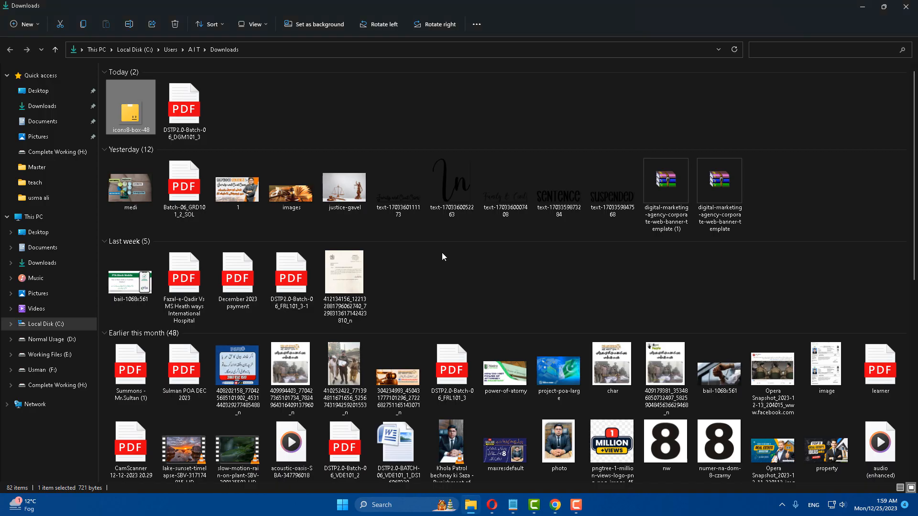
{"action": "left_click", "coordinate": [908, 7]}
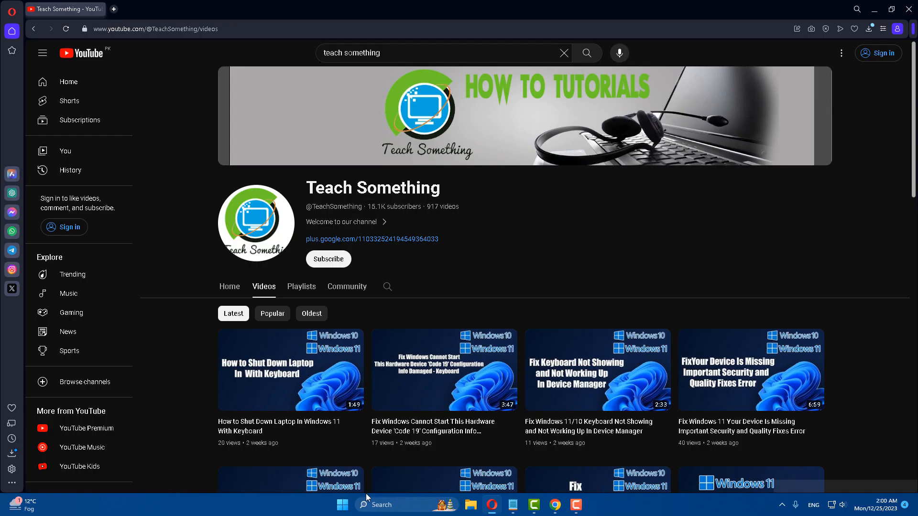
- Display the computer's power options, including Restart, and dismiss them without choosing one
{"action": "left_click", "coordinate": [342, 505]}
{"action": "left_click", "coordinate": [578, 473]}
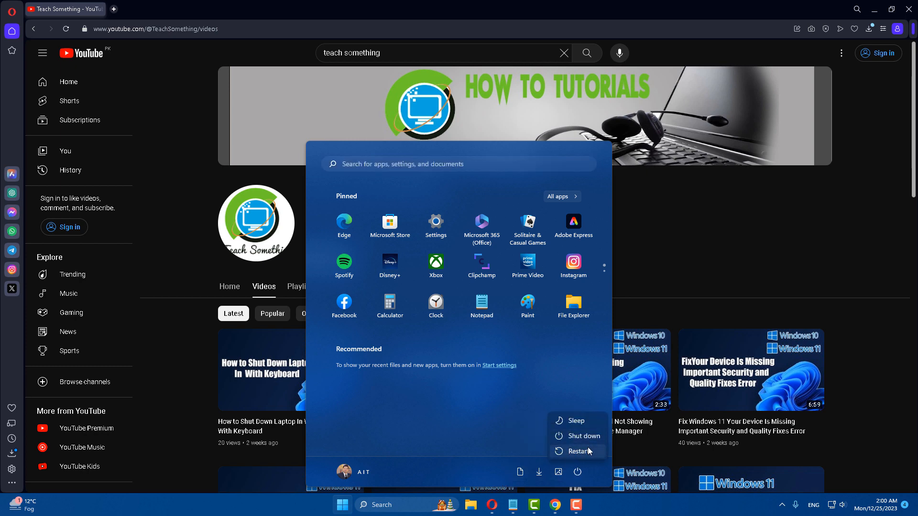
{"action": "left_click", "coordinate": [664, 209]}
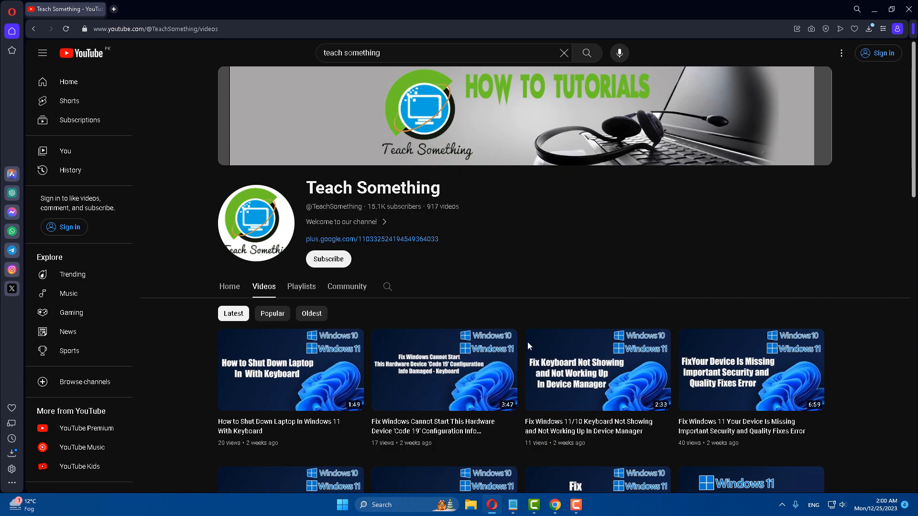
{"action": "left_click", "coordinate": [513, 505]}
{"action": "left_click_drag", "start_coordinate": [200, 265], "coordinate": [511, 265]}
{"action": "left_click", "coordinate": [606, 252]}
{"action": "left_click", "coordinate": [673, 220]}
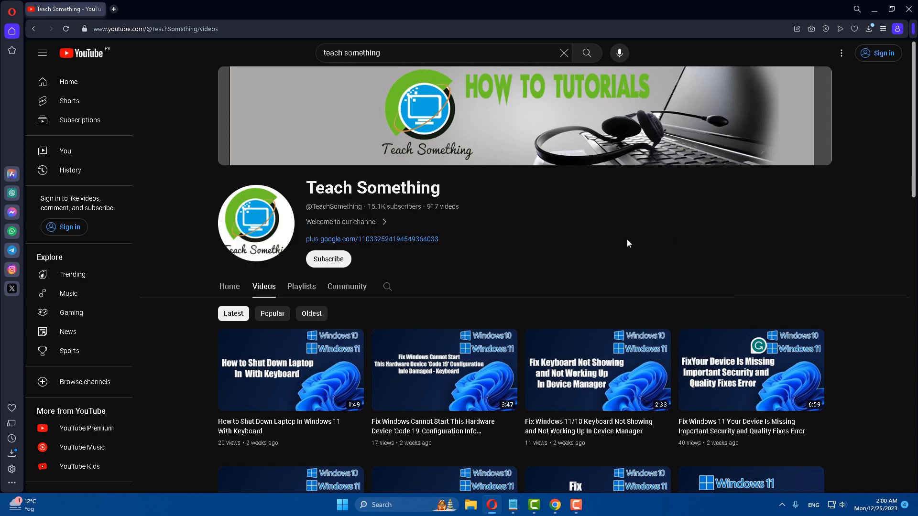